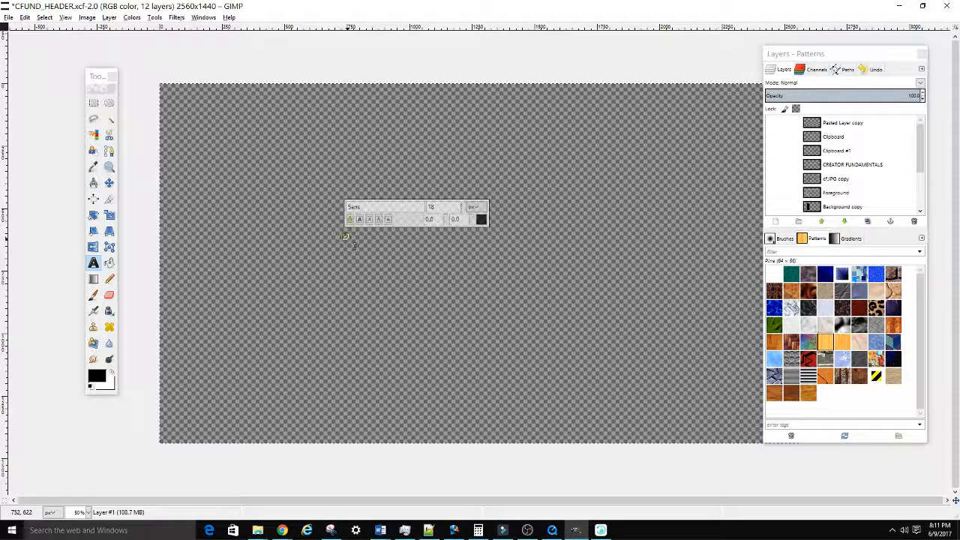
Create a text box of about 674 × 224 px left of the canvas centre, reading TEST at a size of 180 px
{"action": "left_click_drag", "start_coordinate": [343, 234], "coordinate": [510, 290]}
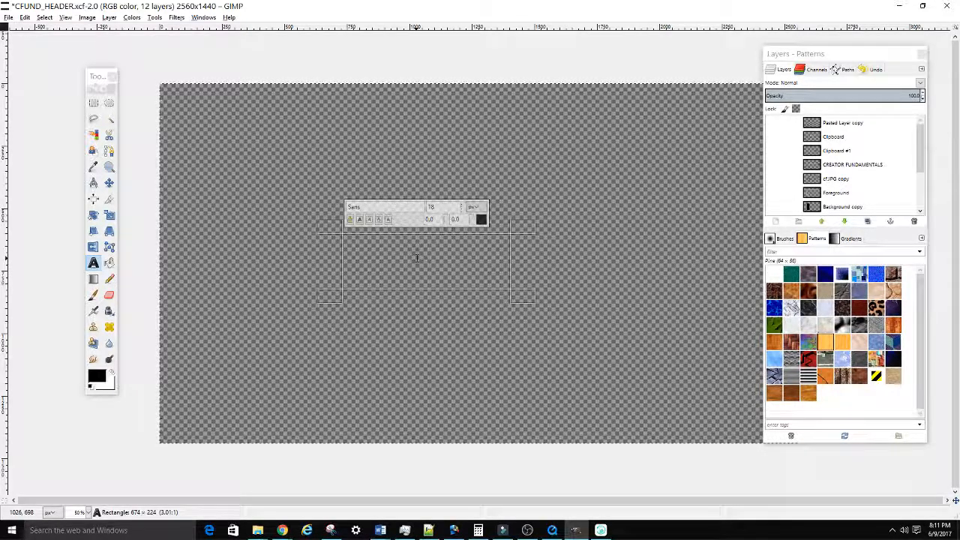
{"action": "type", "text": "Th"}
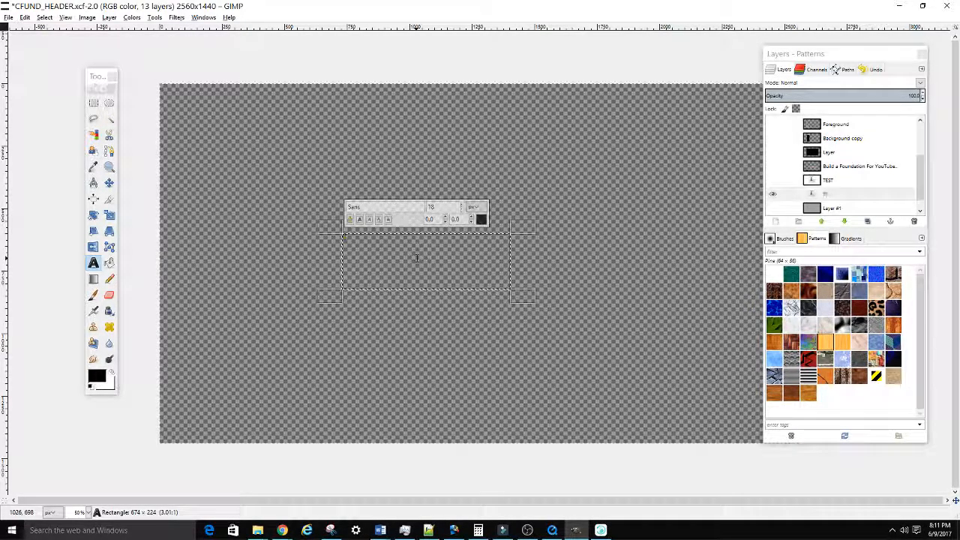
{"action": "type", "text": "ST"}
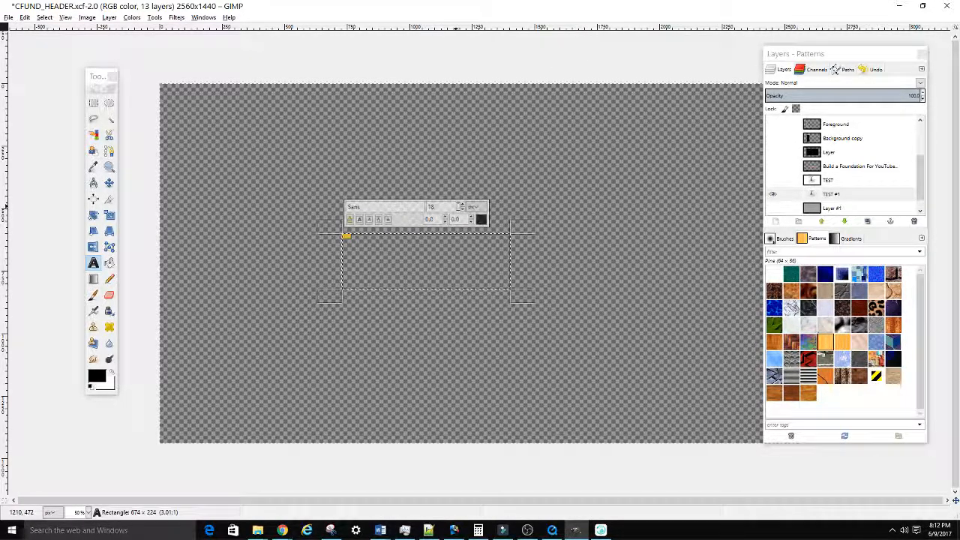
{"action": "type", "text": "0"}
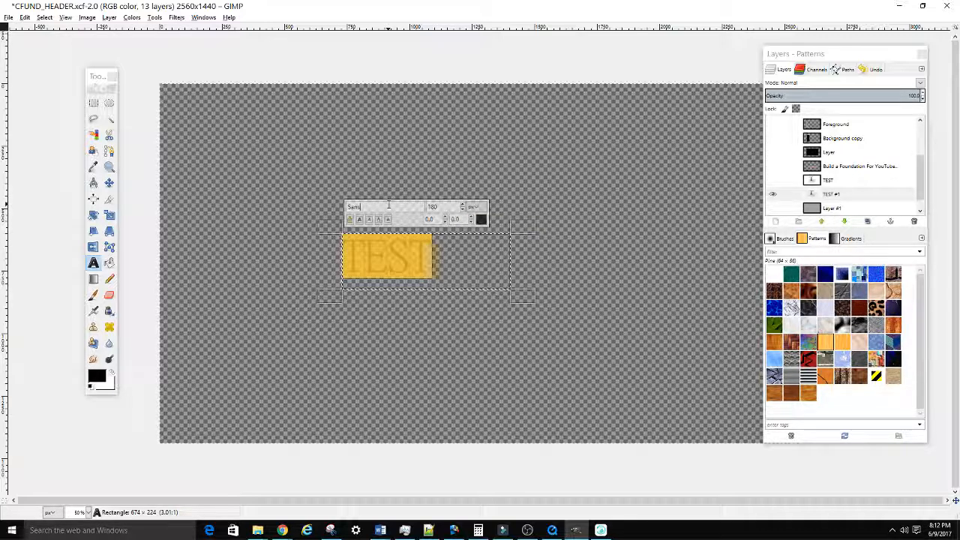
{"action": "left_click", "coordinate": [457, 267]}
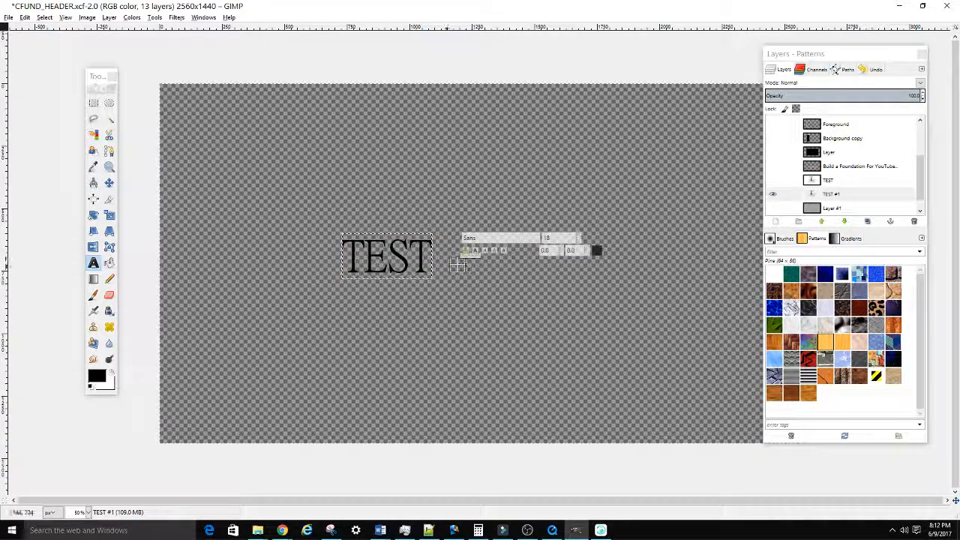
Enlarge the frame around the TEST text to about 638 × 315 px
{"action": "left_click", "coordinate": [412, 260]}
{"action": "left_click_drag", "start_coordinate": [435, 284], "coordinate": [501, 320]}
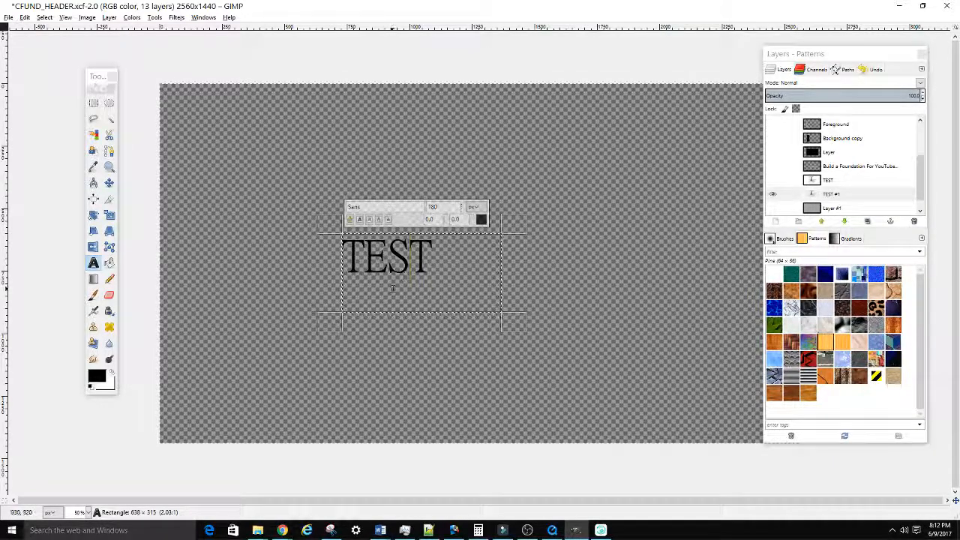
{"action": "left_click_drag", "start_coordinate": [452, 262], "coordinate": [349, 252]}
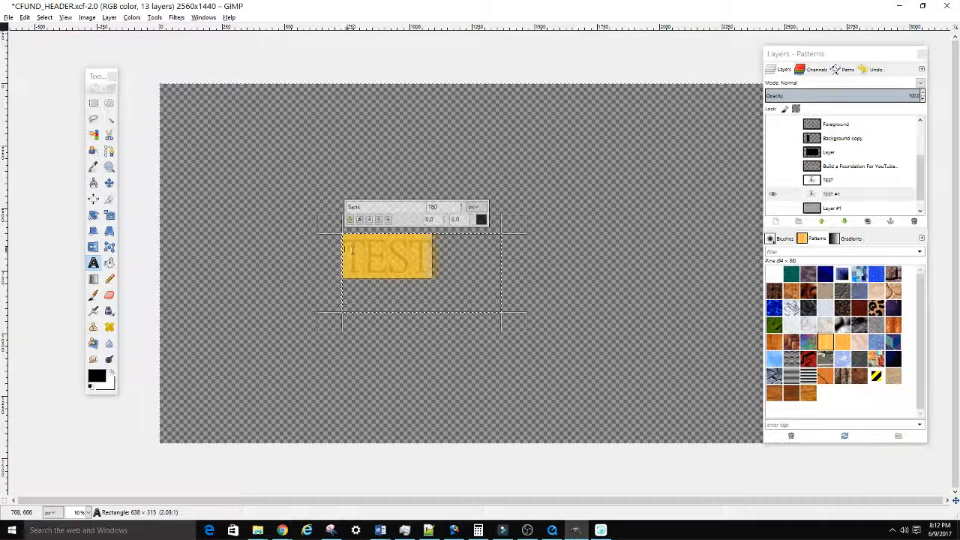
{"action": "left_click", "coordinate": [422, 251]}
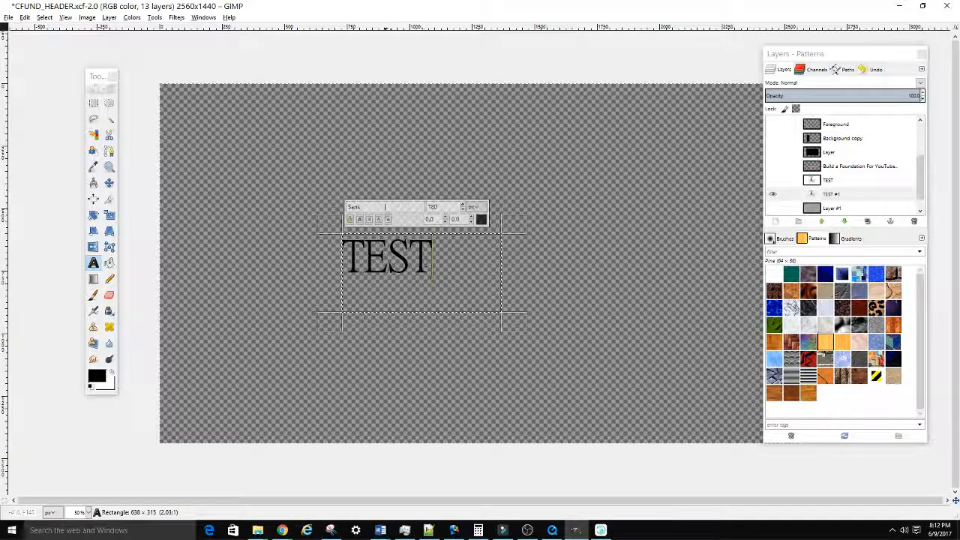
Change the font of the whole TEST text to Berlin Sans FB Demi Bold
{"action": "key", "text": "ctrl+a"}
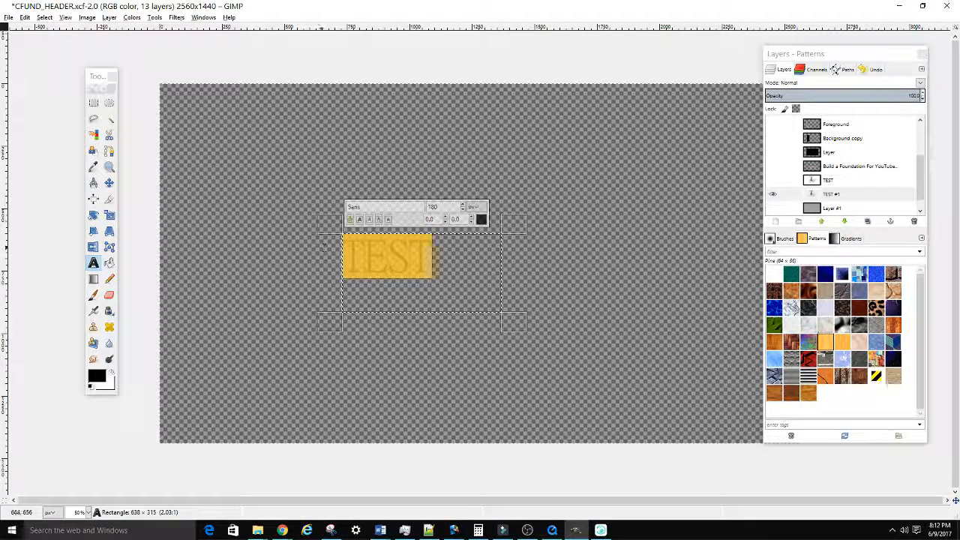
{"action": "double_click", "coordinate": [367, 207]}
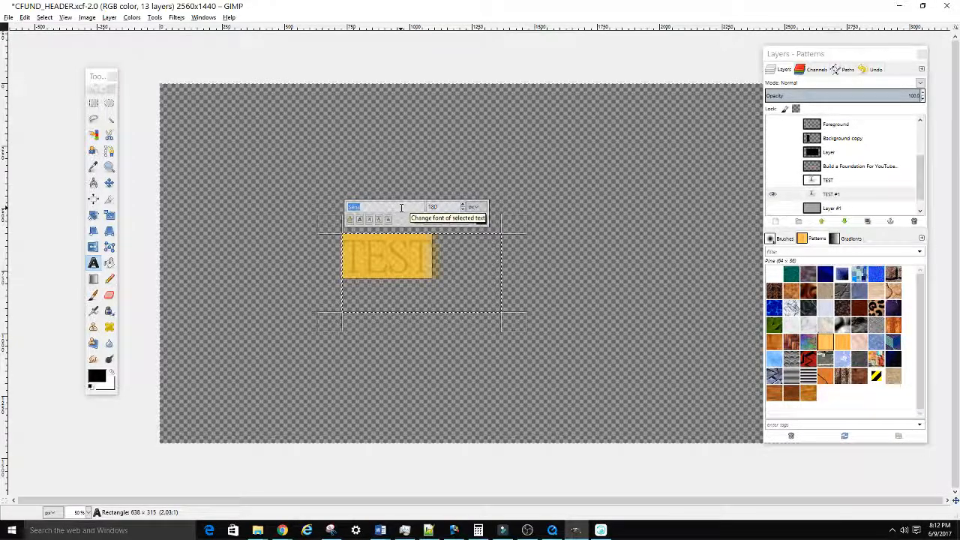
{"action": "type", "text": "b"}
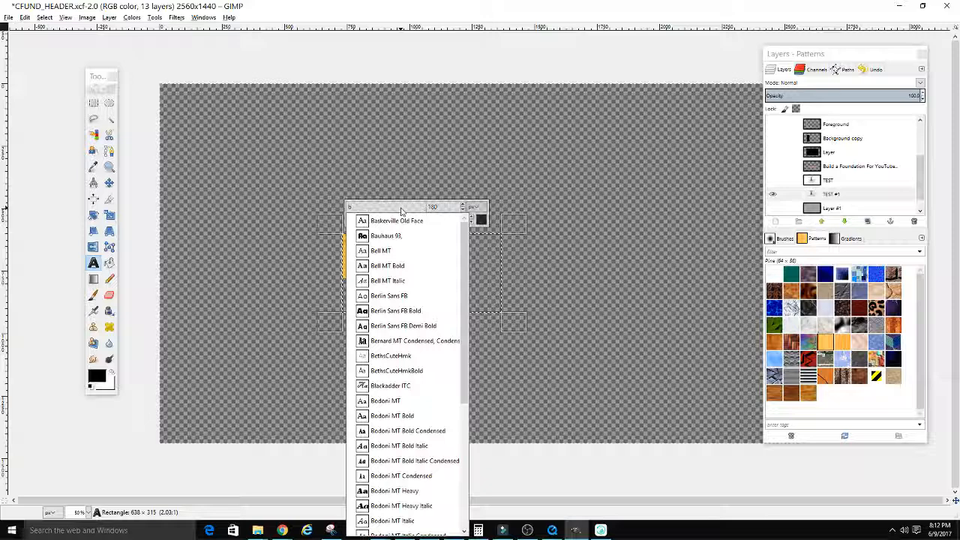
{"action": "scroll", "coordinate": [414, 259], "scroll_direction": "down", "scroll_amount": 2}
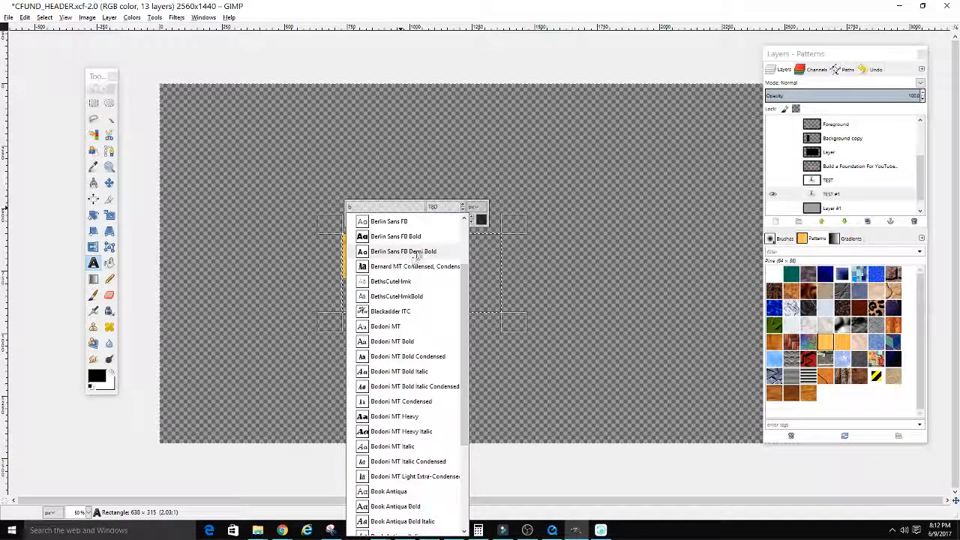
{"action": "scroll", "coordinate": [417, 256], "scroll_direction": "up", "scroll_amount": 2}
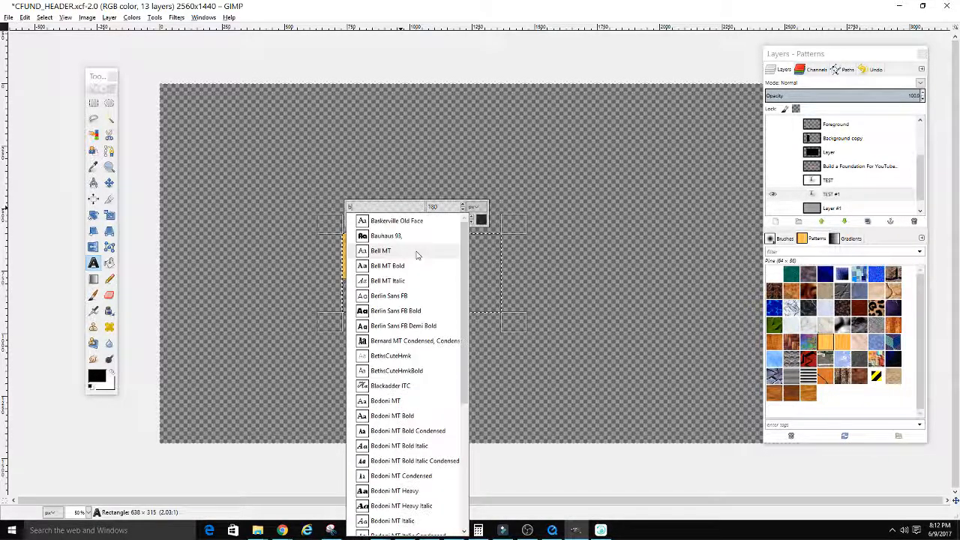
{"action": "left_click", "coordinate": [438, 326]}
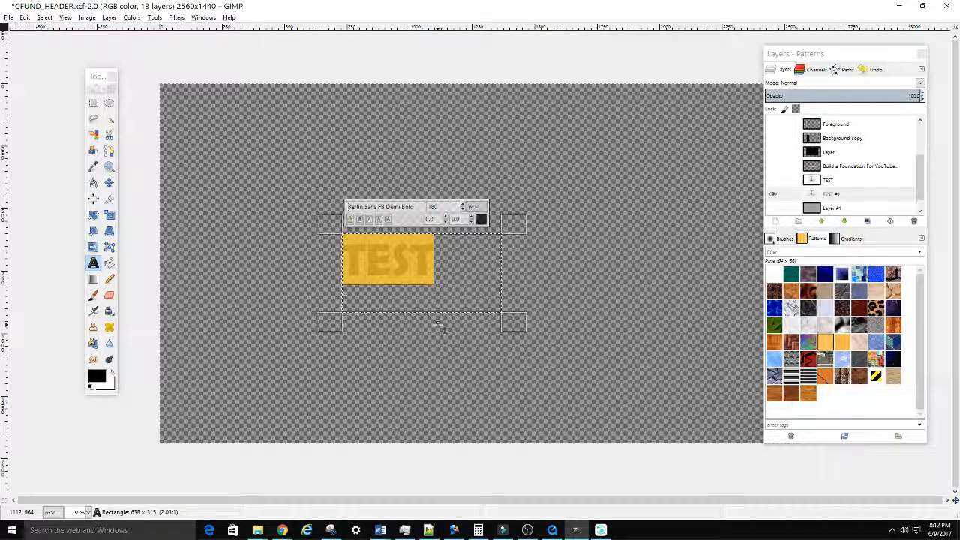
{"action": "left_click", "coordinate": [435, 259]}
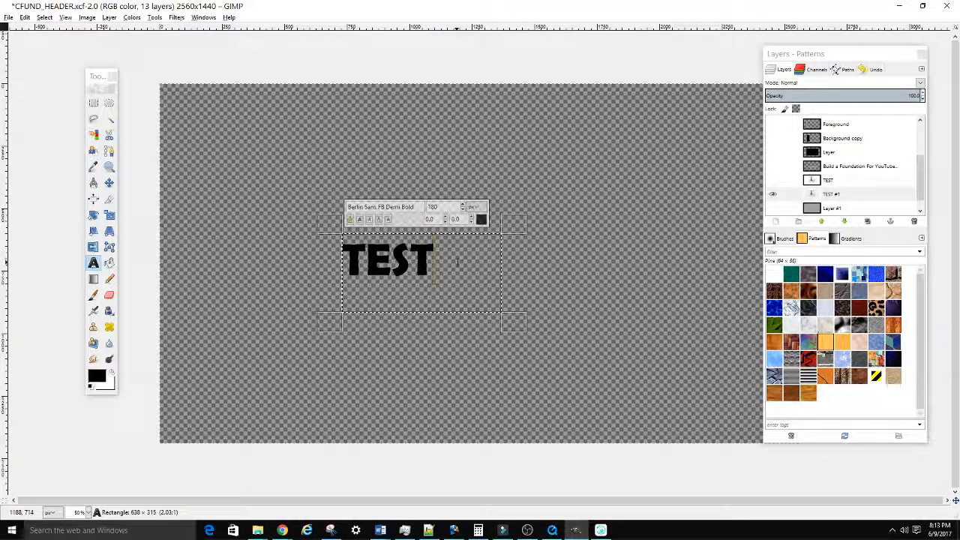
Expand the TEST #1 layer to the image size and turn its alpha into a selection around the letters
{"action": "right_click", "coordinate": [831, 196]}
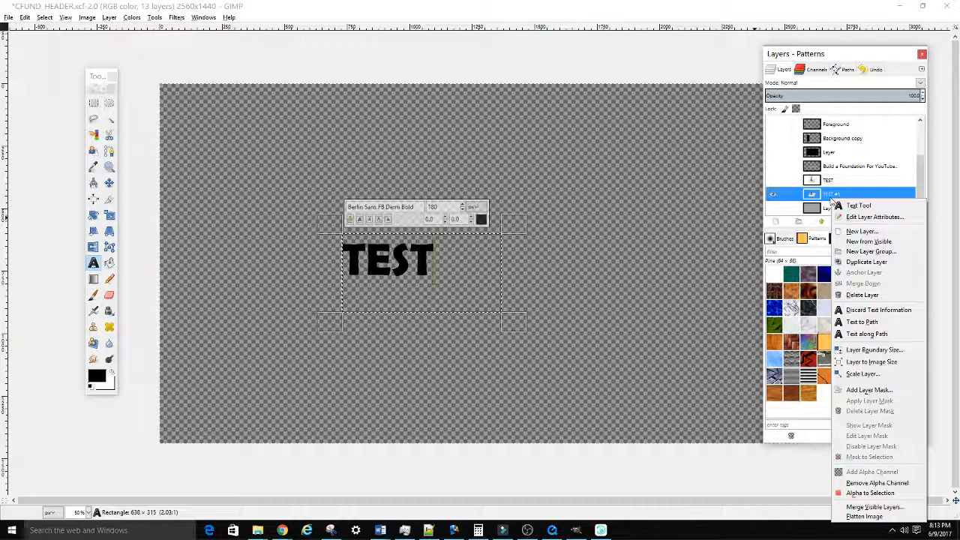
{"action": "left_click", "coordinate": [860, 364]}
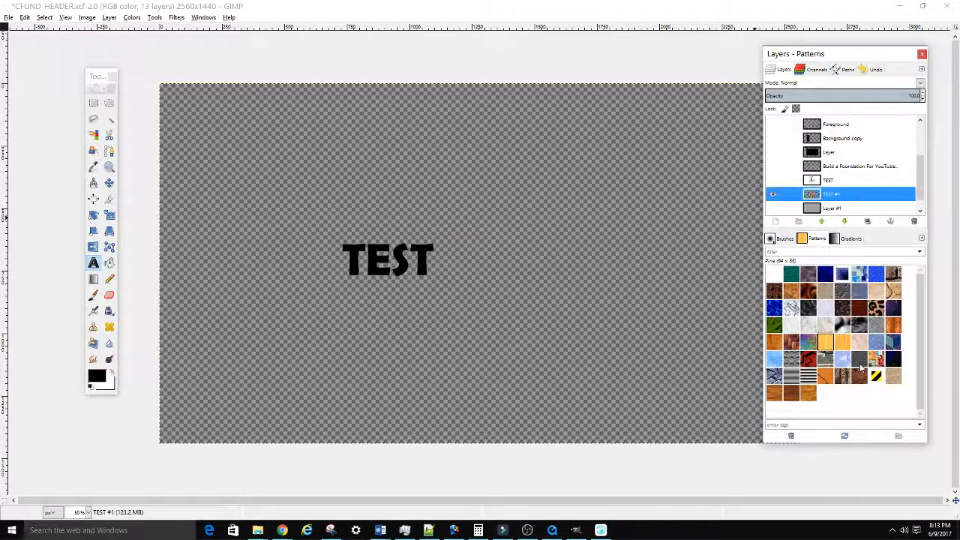
{"action": "right_click", "coordinate": [831, 193]}
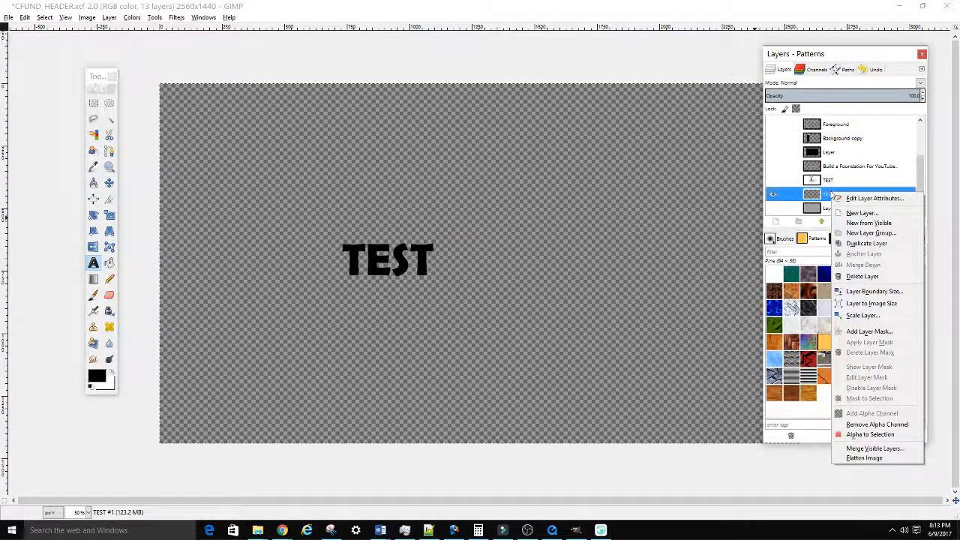
{"action": "left_click", "coordinate": [870, 435]}
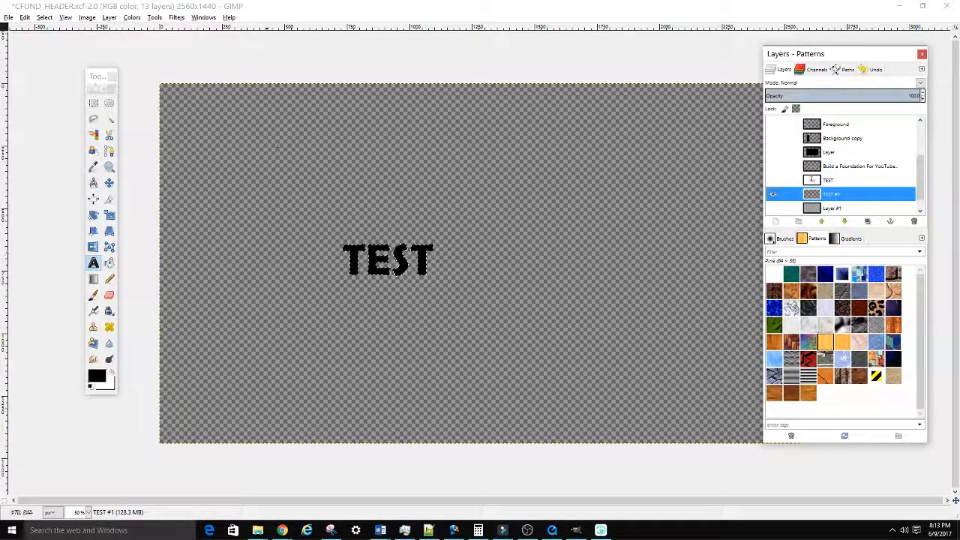
Grow the selection around the TEST letters by 20 px
{"action": "left_click", "coordinate": [48, 18]}
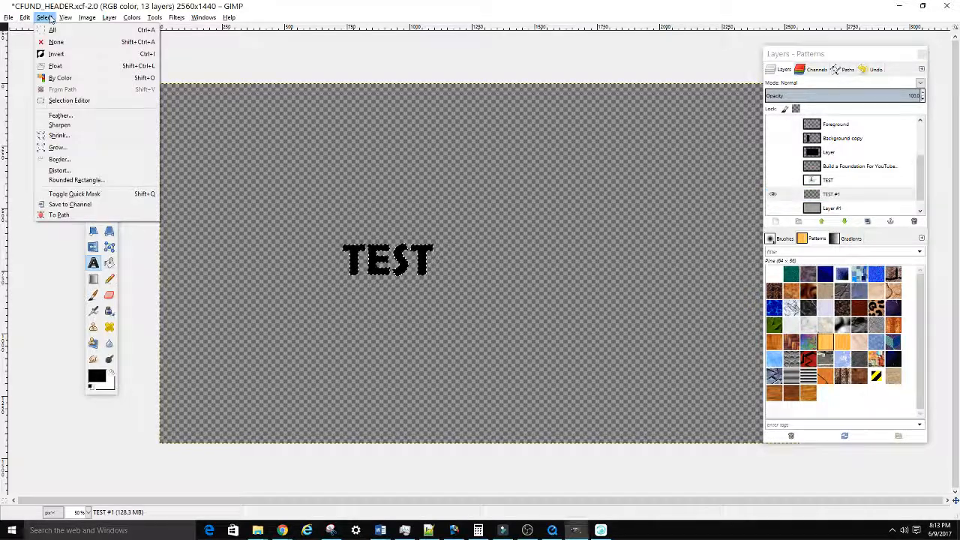
{"action": "left_click", "coordinate": [75, 148]}
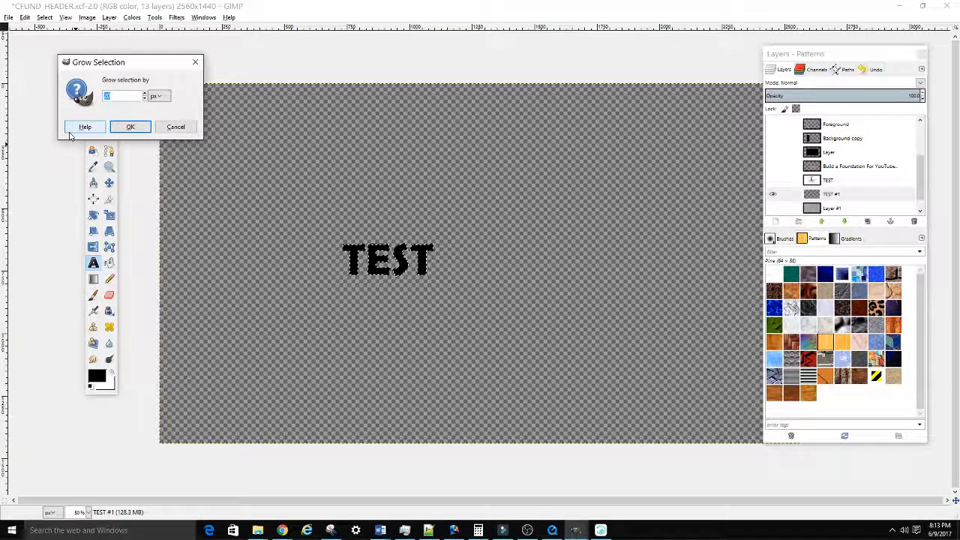
{"action": "left_click", "coordinate": [131, 127]}
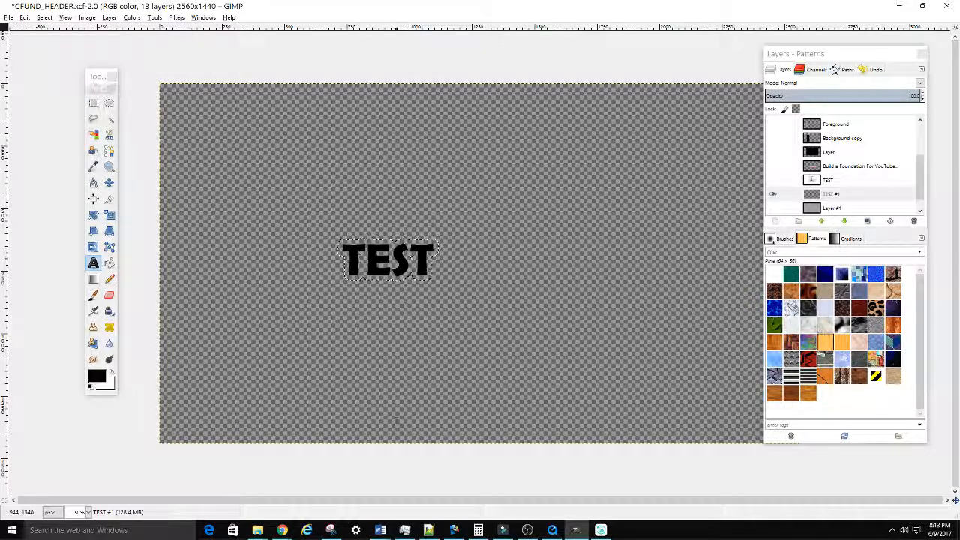
Set the foreground colour to white and bucket-fill the grown selection to outline the black TEST letters
{"action": "key", "text": "1"}
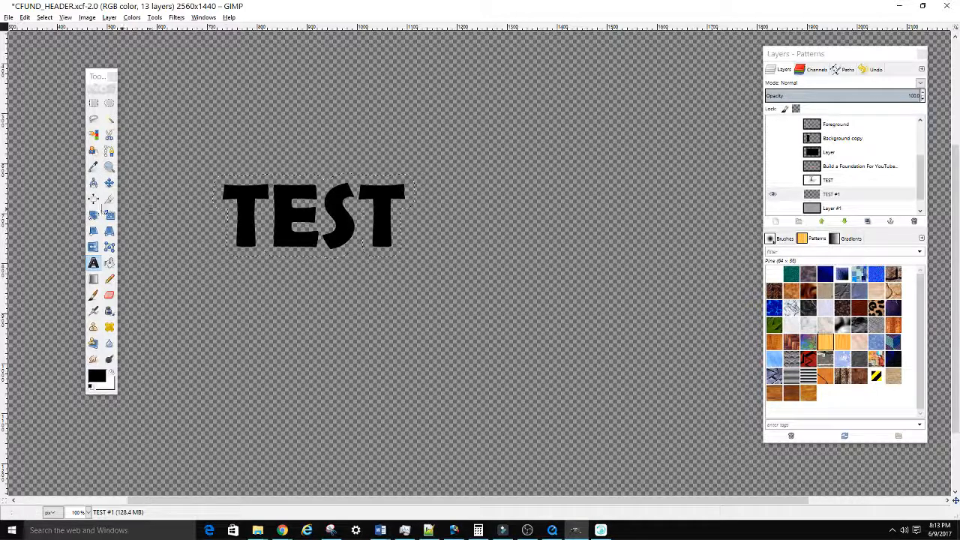
{"action": "left_click", "coordinate": [101, 379]}
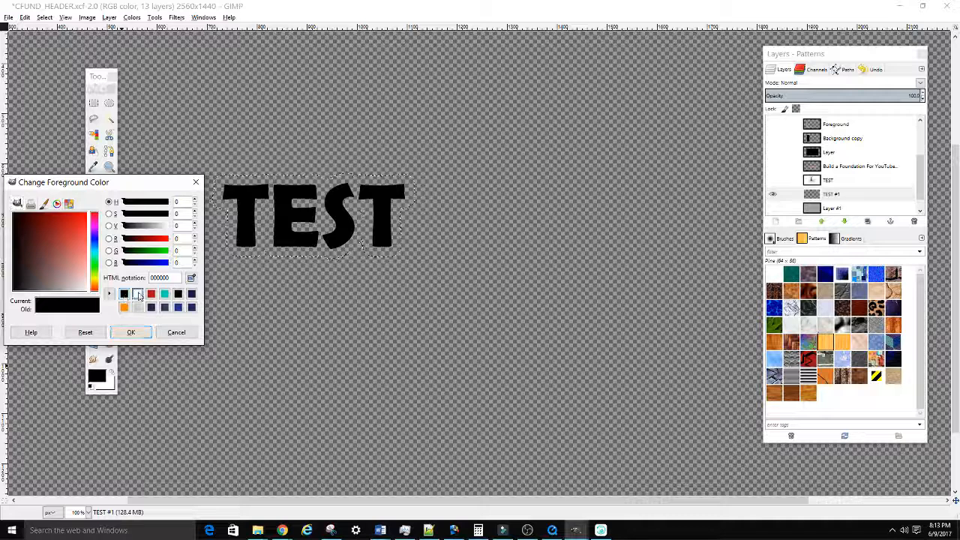
{"action": "left_click", "coordinate": [137, 294]}
{"action": "left_click", "coordinate": [141, 332]}
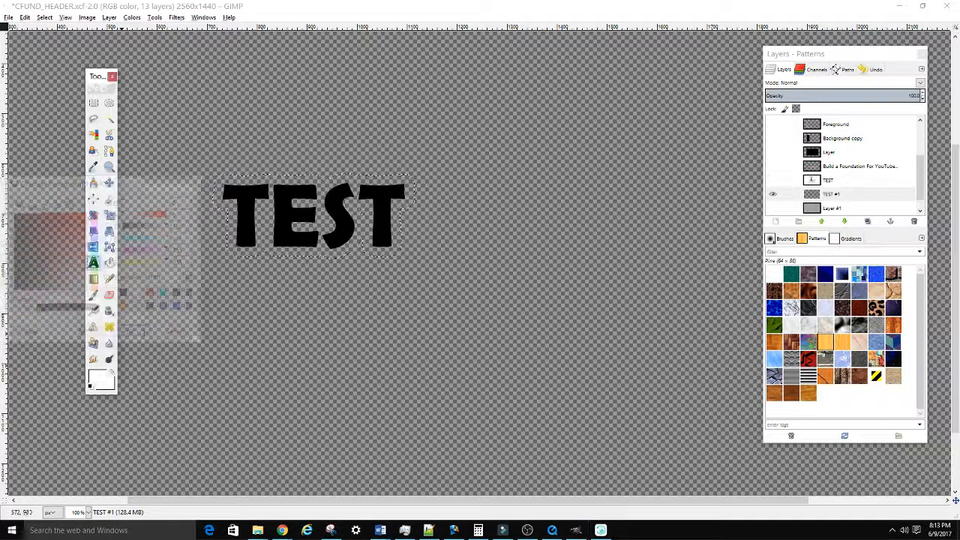
{"action": "left_click", "coordinate": [108, 262]}
{"action": "left_click", "coordinate": [240, 218]}
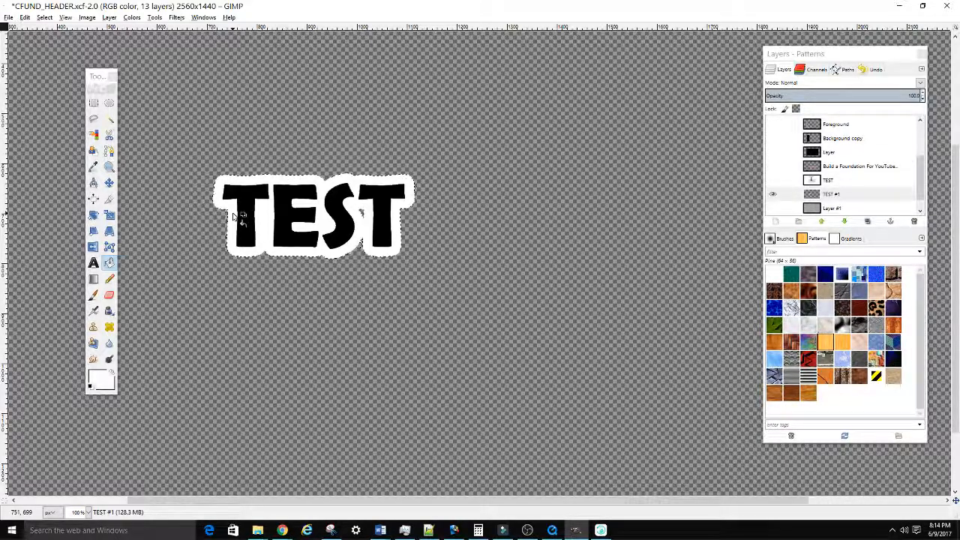
Show Layer #1 briefly to check the outlined text against the solid background, and hide it again
{"action": "left_click", "coordinate": [772, 208]}
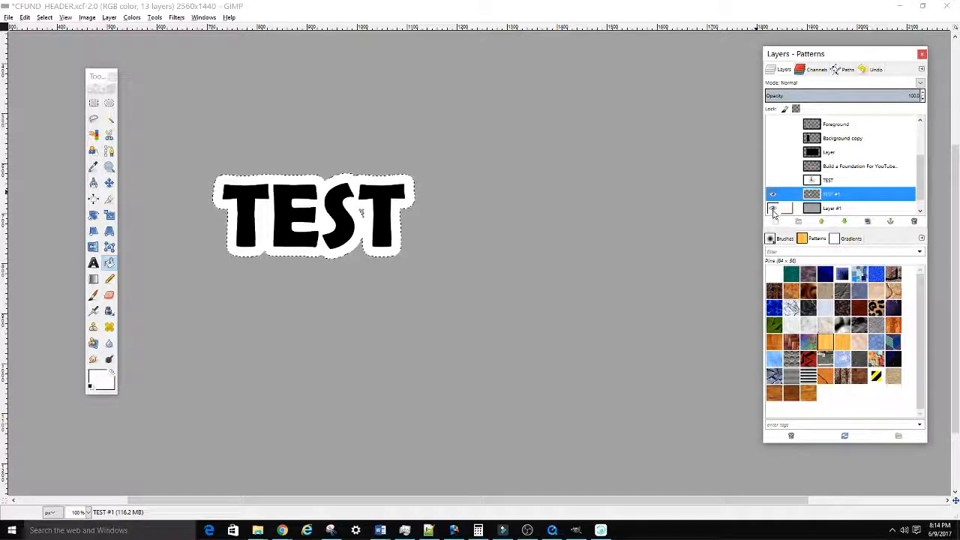
{"action": "left_click", "coordinate": [773, 209]}
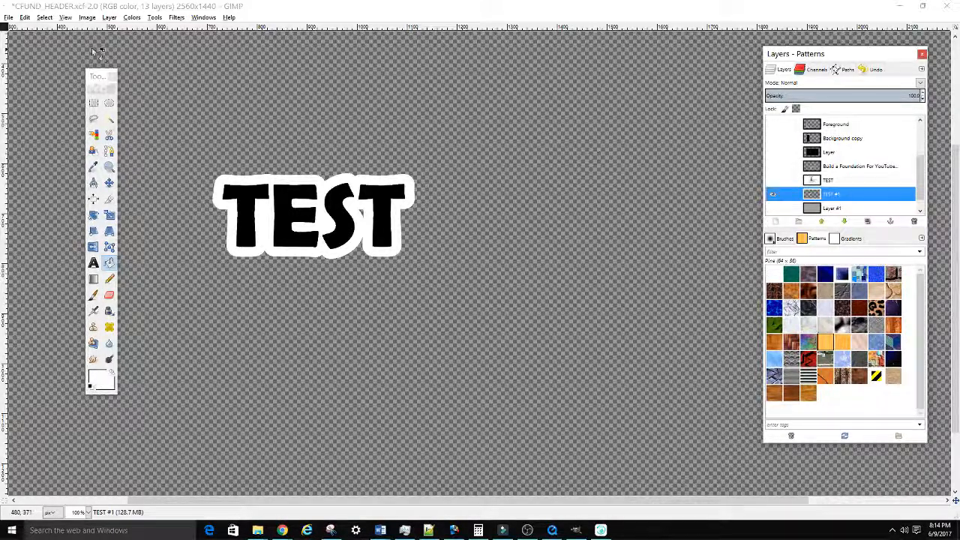
{"action": "left_click", "coordinate": [9, 18]}
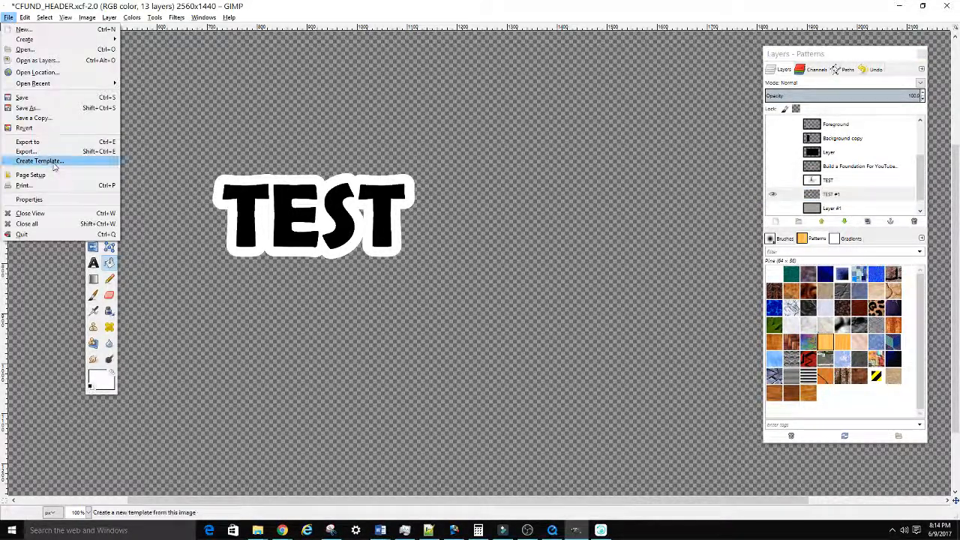
{"action": "left_click", "coordinate": [53, 154]}
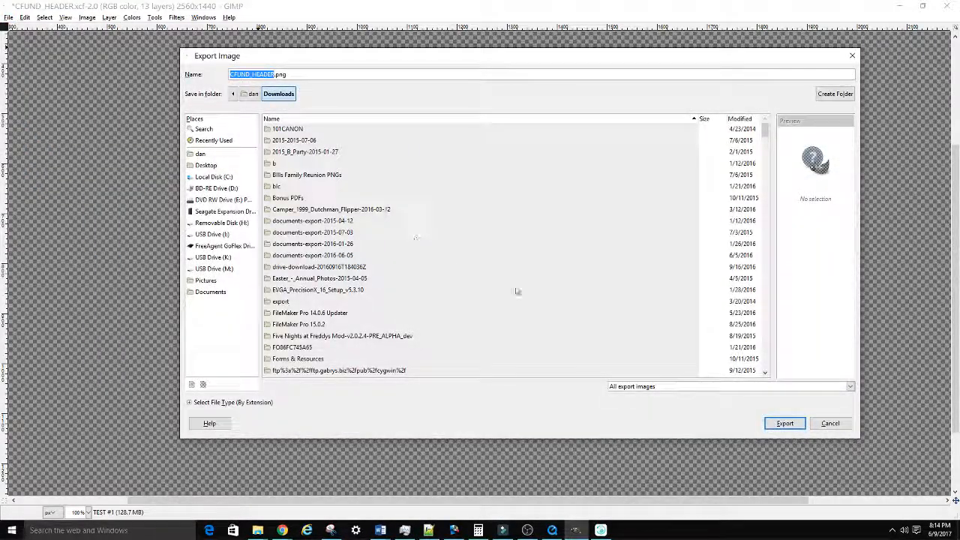
{"action": "left_click", "coordinate": [830, 424]}
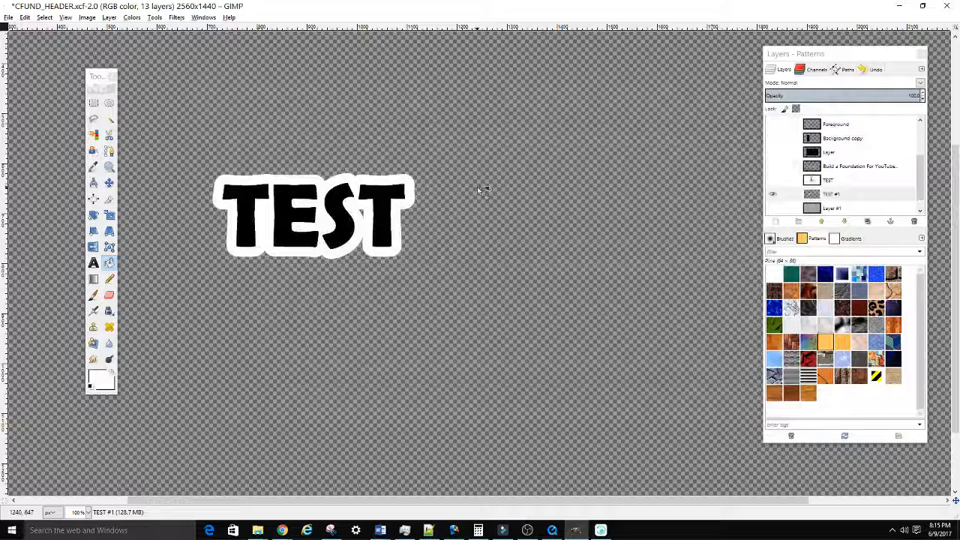